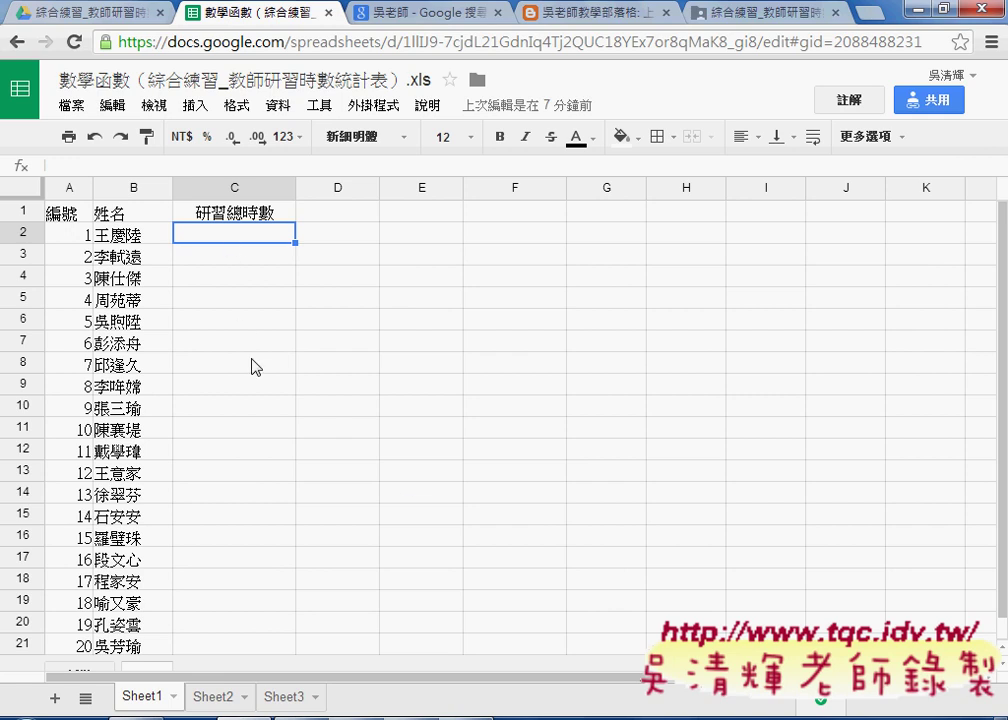
Begin the formula =sumif( in cell C2 of Sheet1, switching input from Chinese to English letters.
{"action": "scroll", "coordinate": [207, 400], "scroll_direction": "down", "scroll_amount": 2}
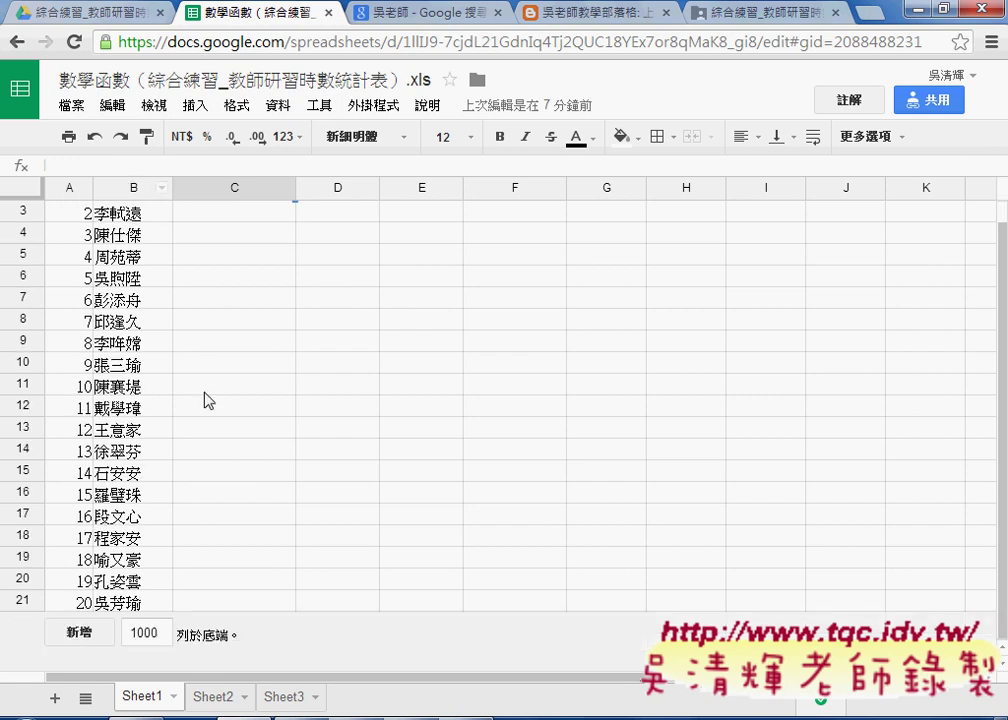
{"action": "scroll", "coordinate": [218, 565], "scroll_direction": "up", "scroll_amount": 2}
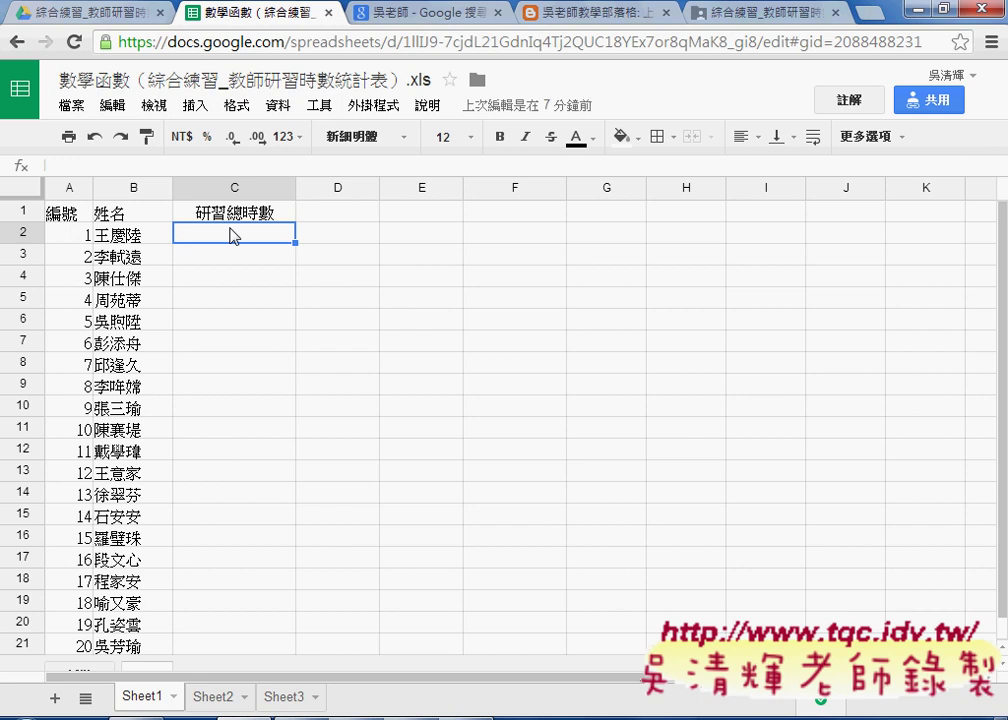
{"action": "left_click", "coordinate": [139, 167]}
{"action": "type", "text": "ㄦ"}
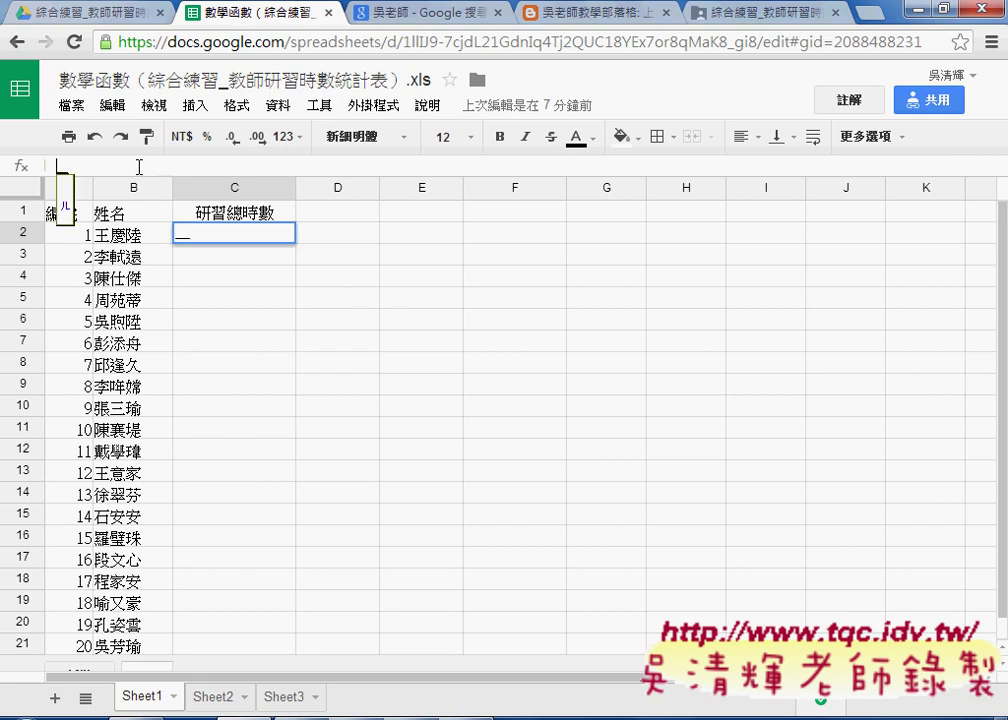
{"action": "key", "text": "BackSpace"}
{"action": "type", "text": "=s"}
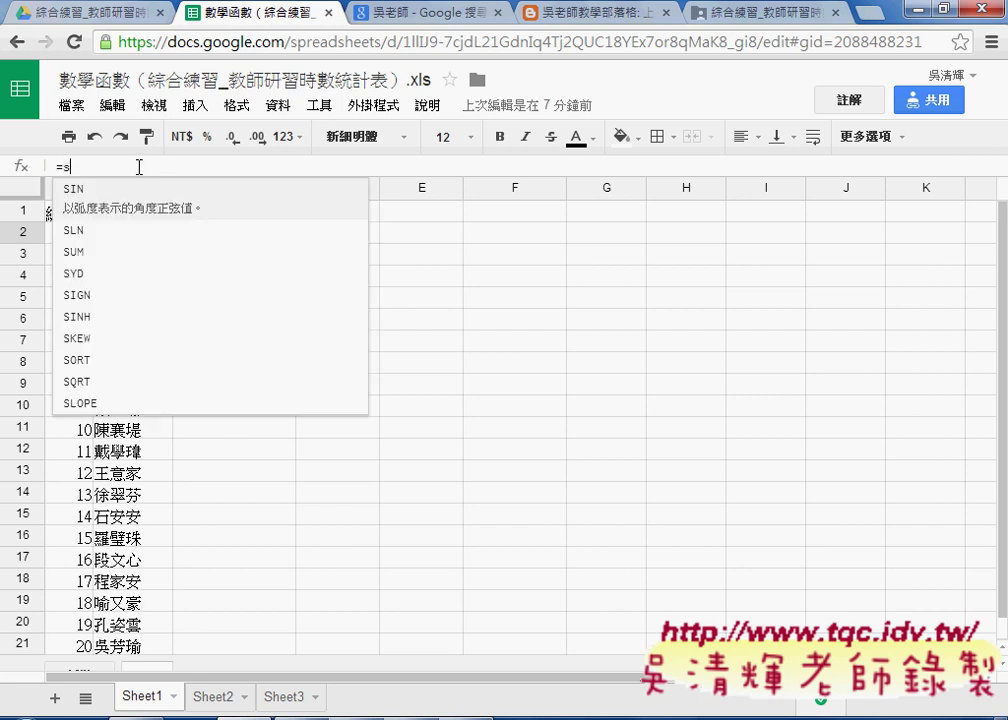
{"action": "type", "text": "u"}
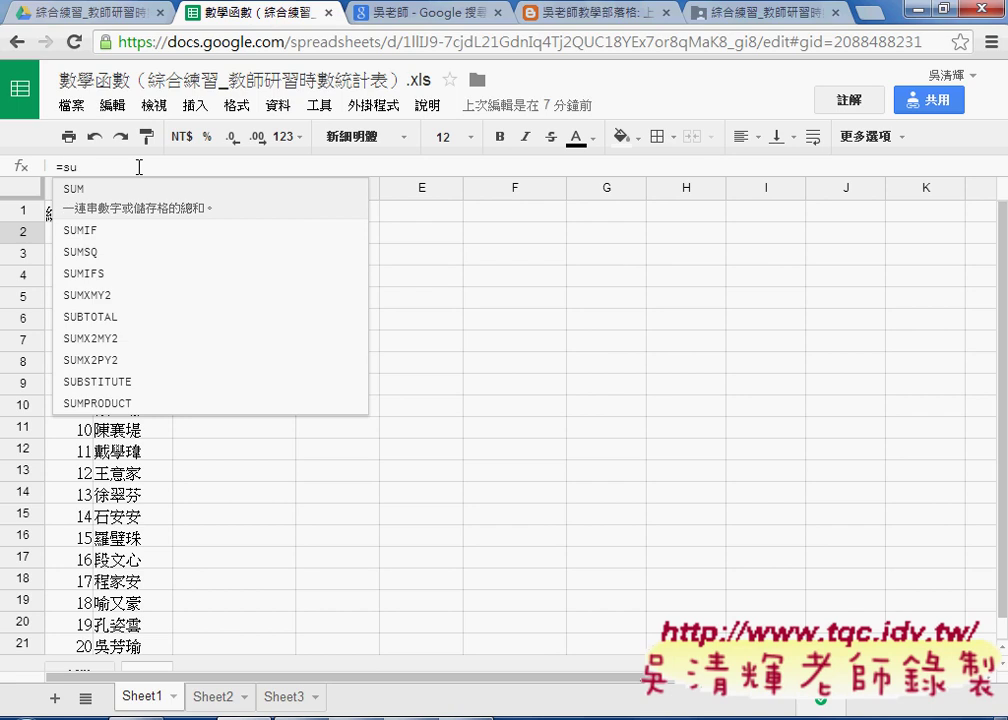
{"action": "type", "text": "mif"}
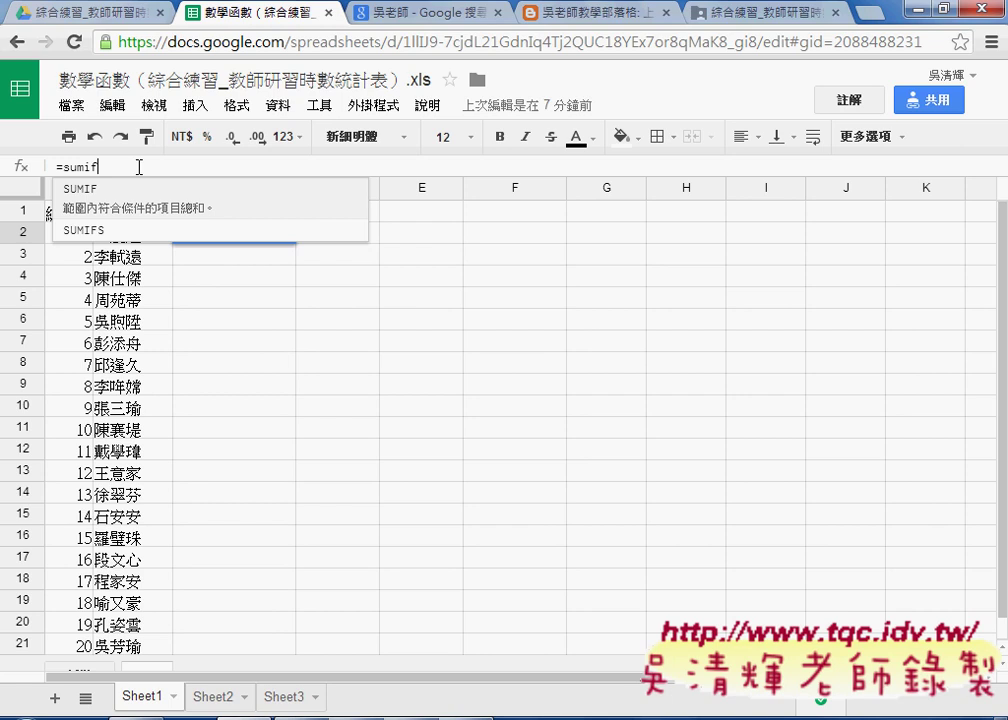
{"action": "type", "text": "("}
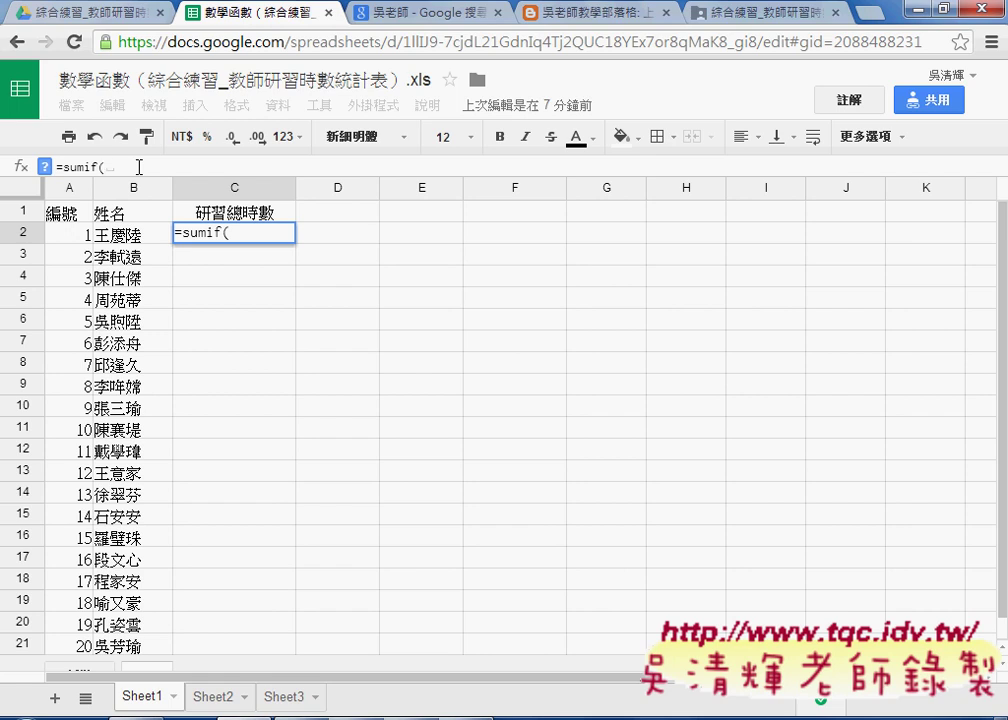
Expand the SUMIF help panel to read its range, criterion and sum-range argument descriptions.
{"action": "left_click", "coordinate": [44, 167]}
{"action": "left_click", "coordinate": [135, 168]}
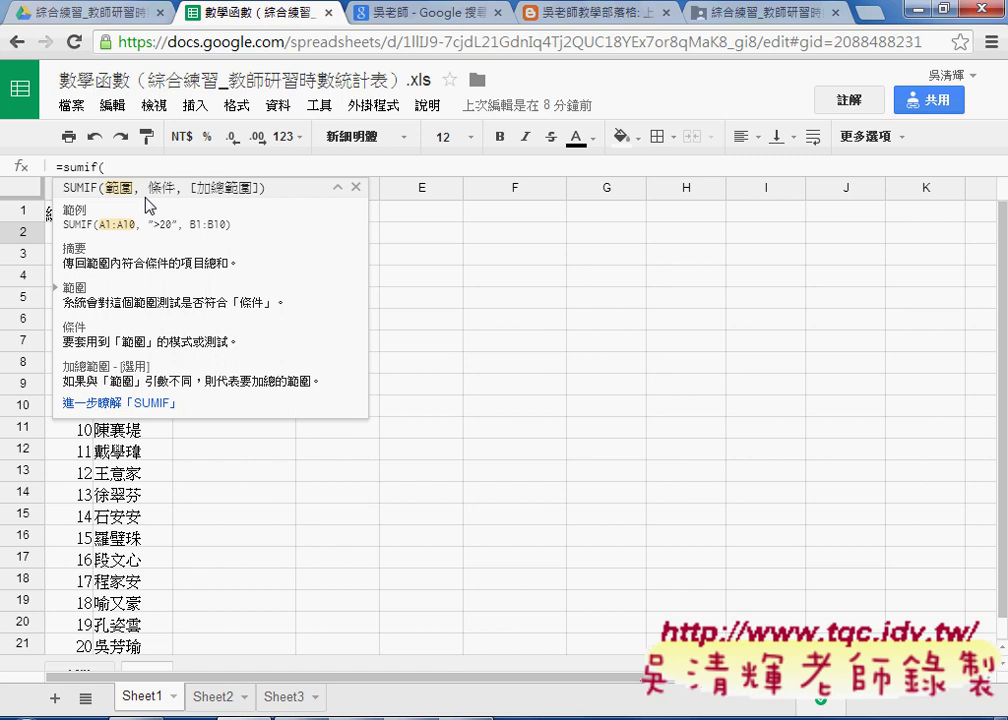
Review the teacher names in Sheet2 column B, then return to Sheet1.
{"action": "left_click", "coordinate": [219, 700]}
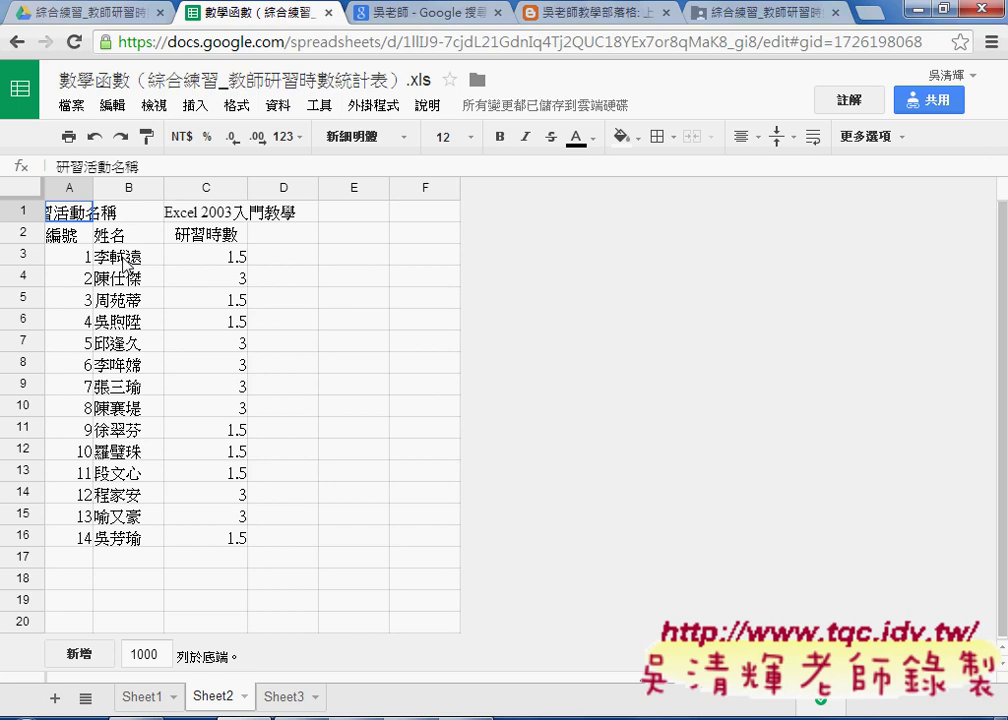
{"action": "mouse_move", "coordinate": [128, 256]}
{"action": "left_mouse_down"}
{"action": "mouse_move", "coordinate": [118, 380]}
{"action": "mouse_move", "coordinate": [128, 545]}
{"action": "left_mouse_up"}
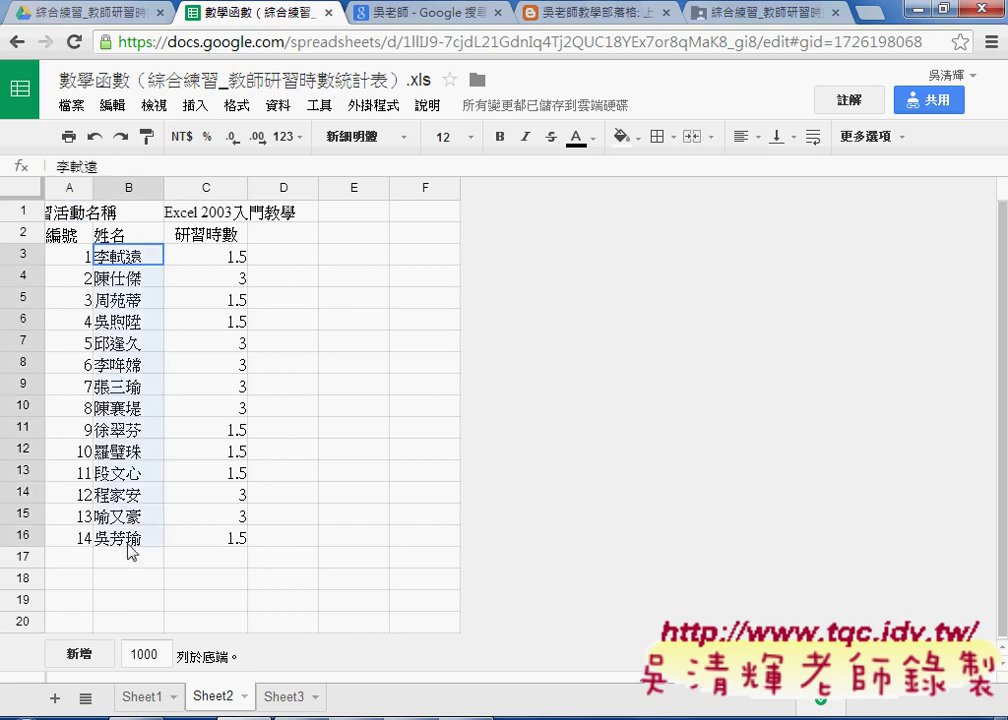
{"action": "left_click", "coordinate": [146, 700]}
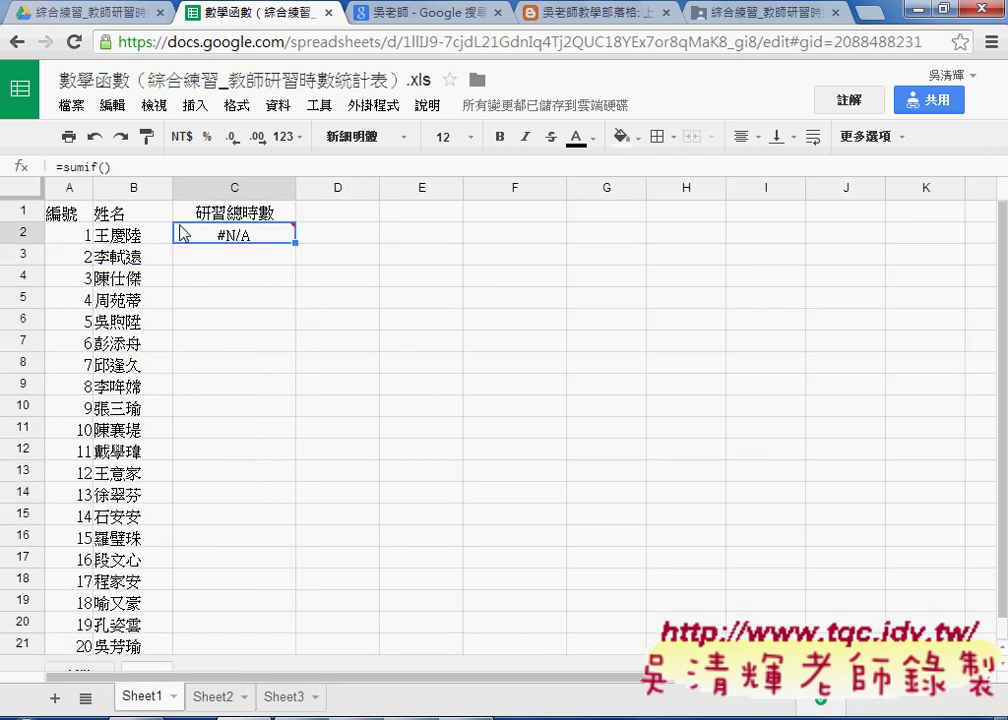